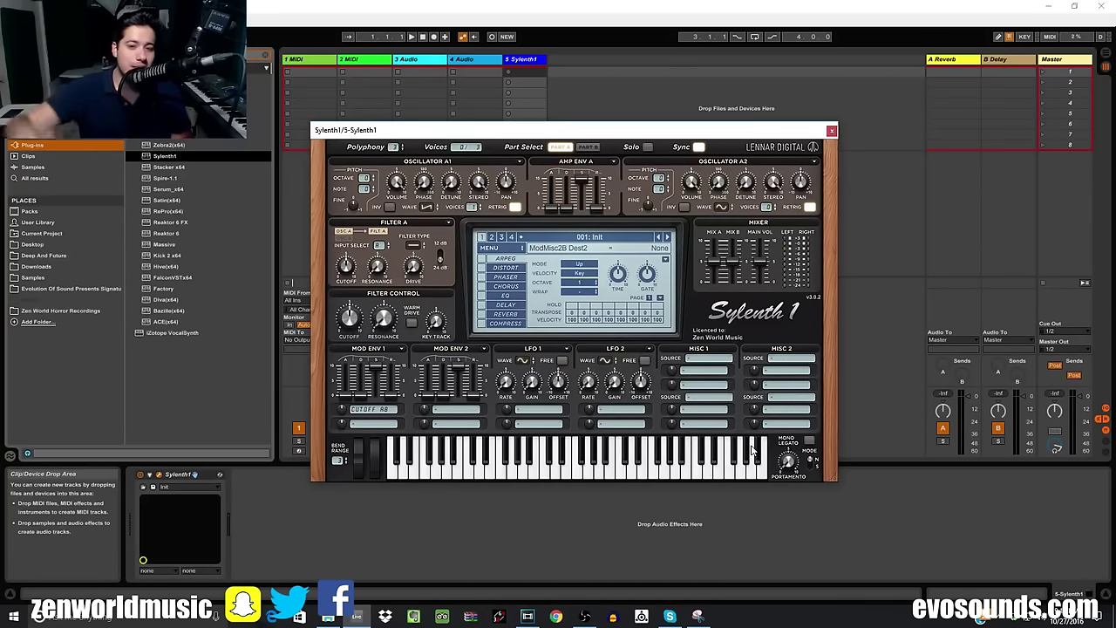
- Move the Sylenth1 plugin window up and to the right over the Live session
drag(581, 129, 682, 116)
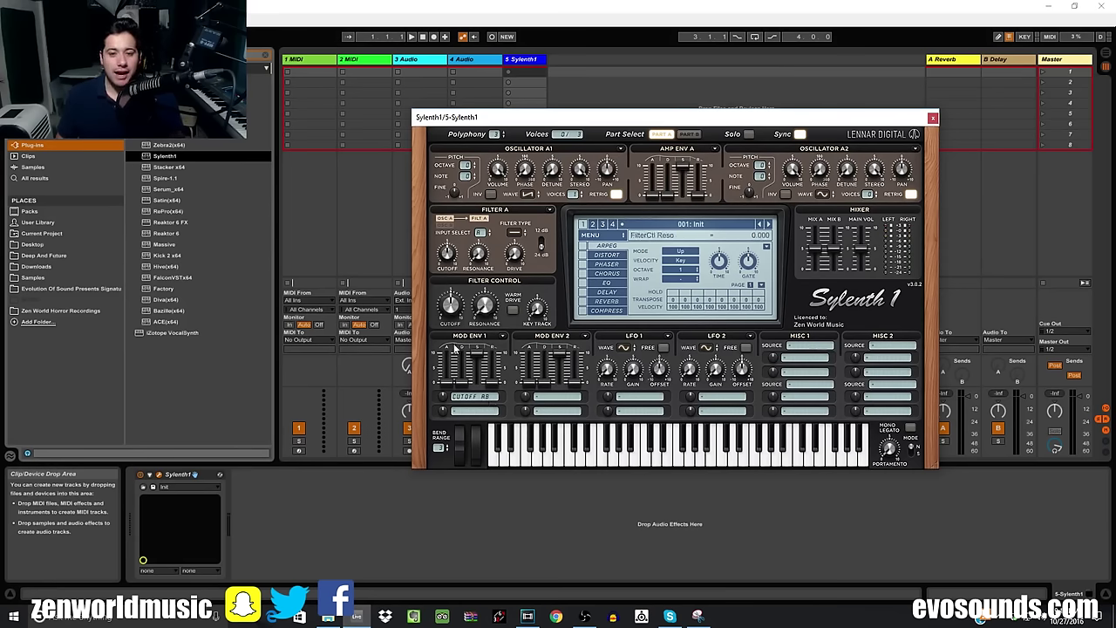
- Keep Mod Env 1 on Cutoff A and B, switch Filter A to lowpass, and open its cutoff to 10
click(467, 397)
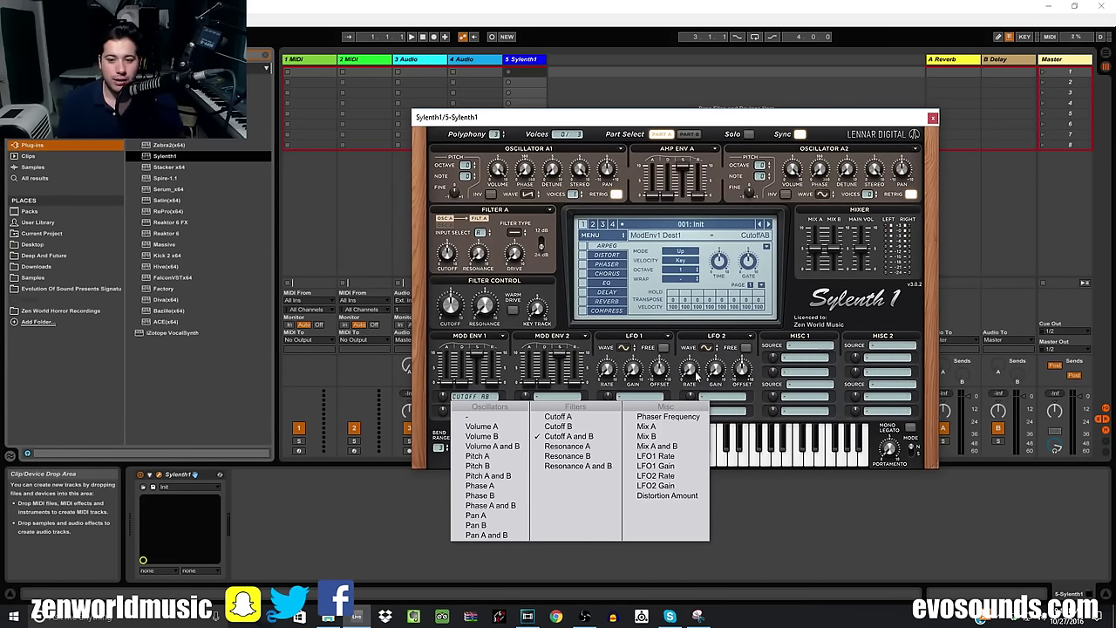
click(662, 338)
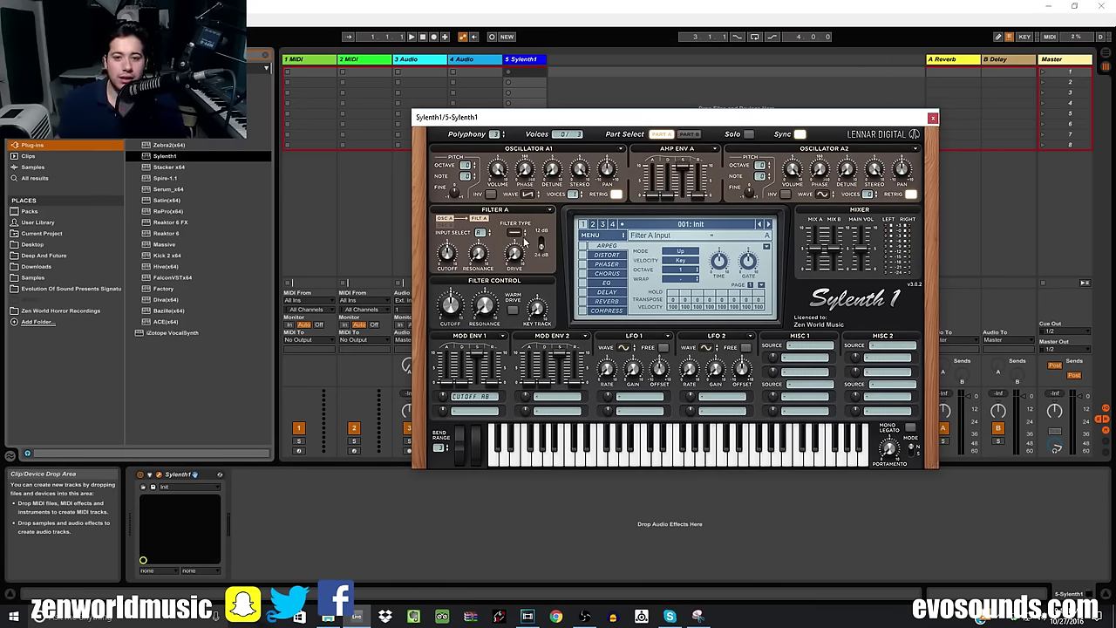
click(515, 232)
click(529, 254)
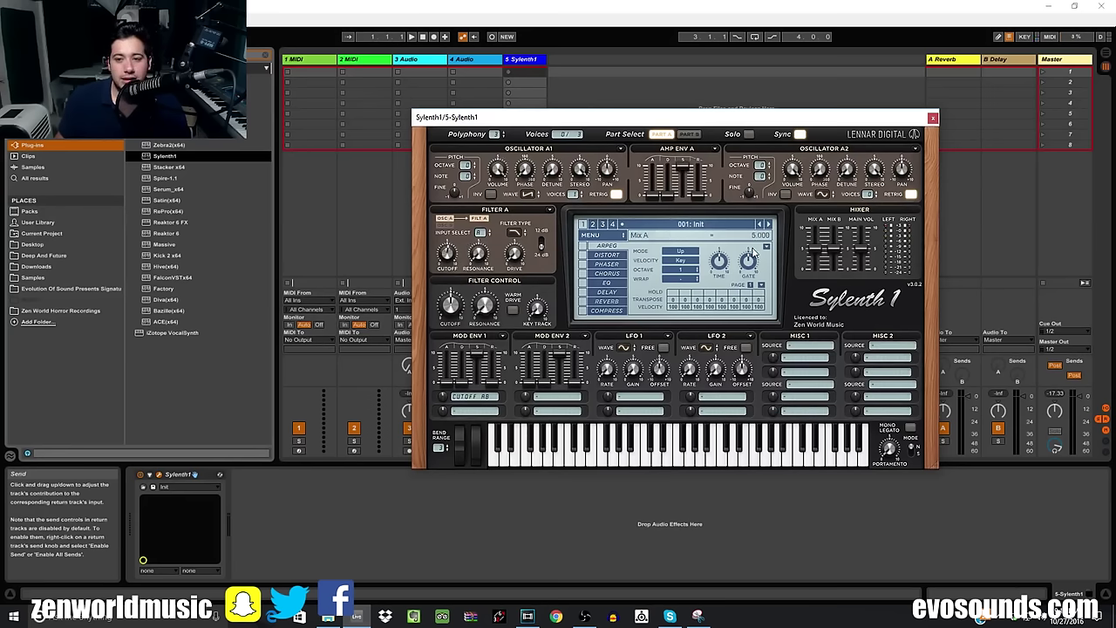
drag(441, 260, 462, 262)
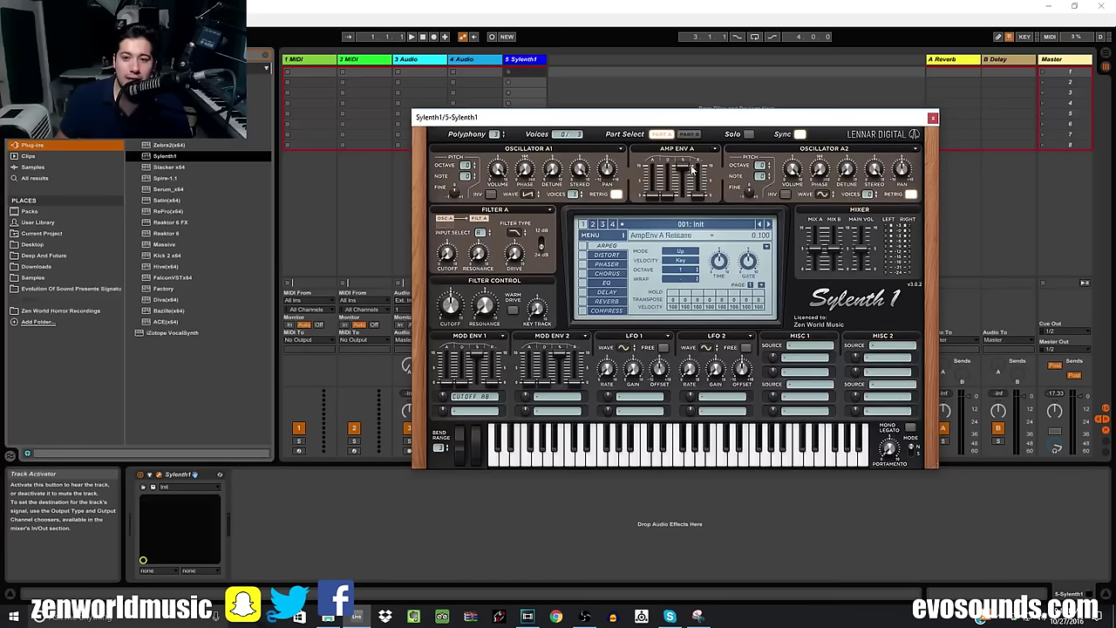
- Turn Mod Env 1's cutoff amount to 10, then close Filter A cutoff down toward 0
drag(447, 399, 430, 532)
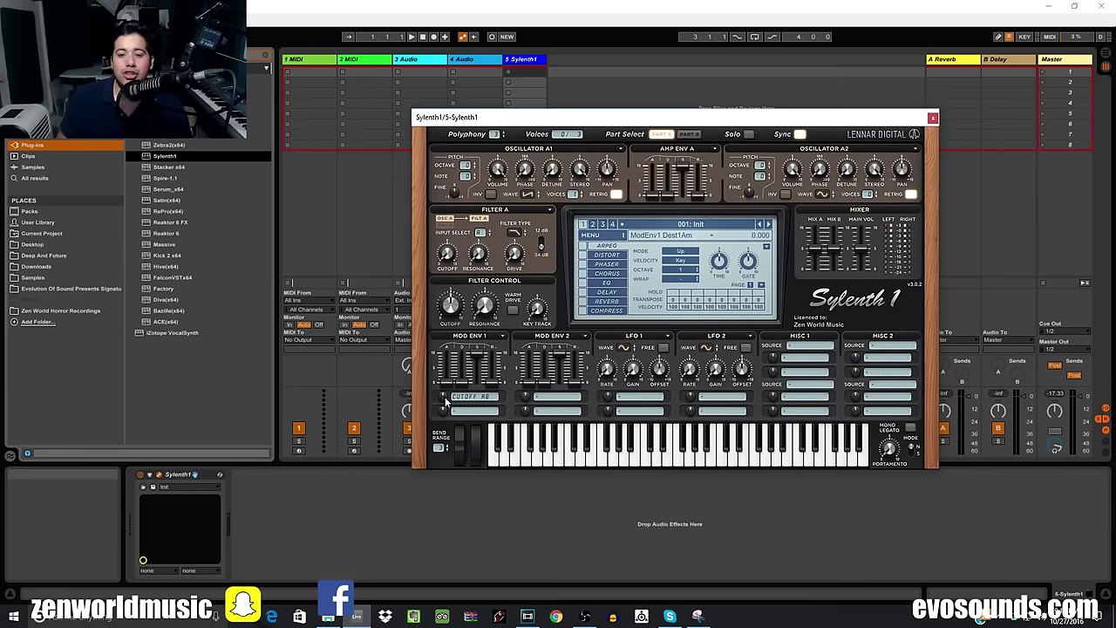
drag(444, 399, 441, 402)
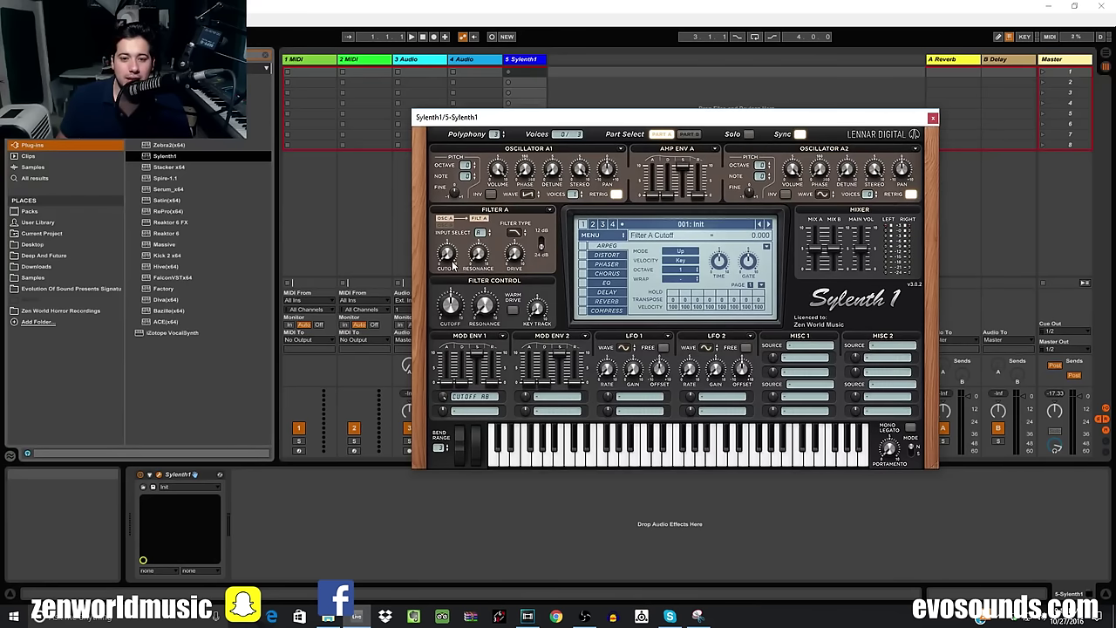
mouse_move(455, 256)
mouse_down()
mouse_move(450, 267)
mouse_move(453, 256)
mouse_up()
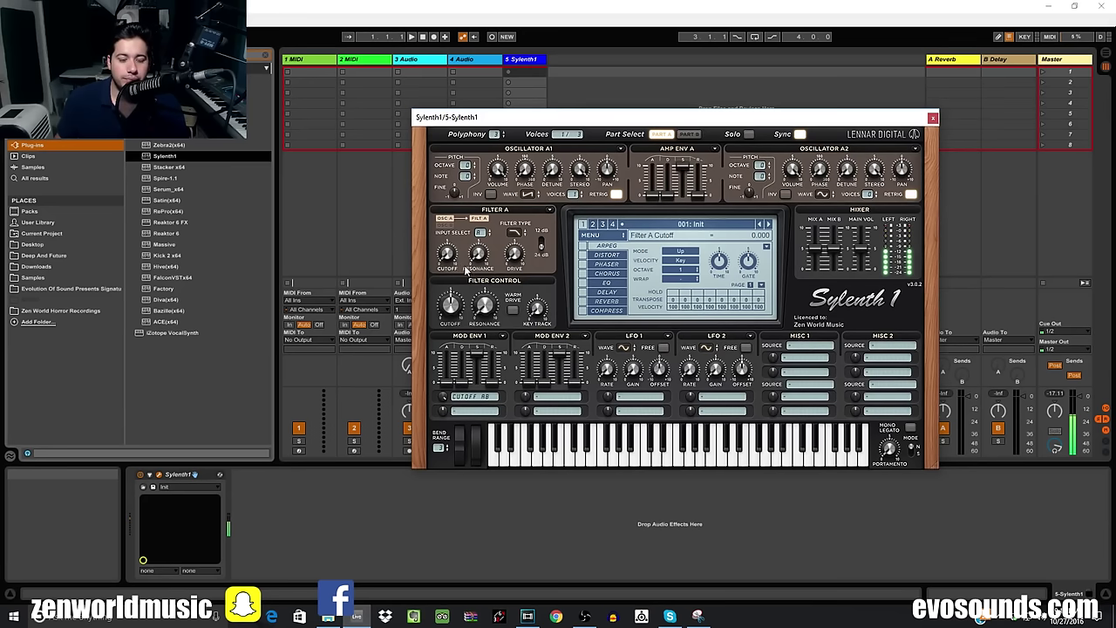
drag(452, 307, 455, 312)
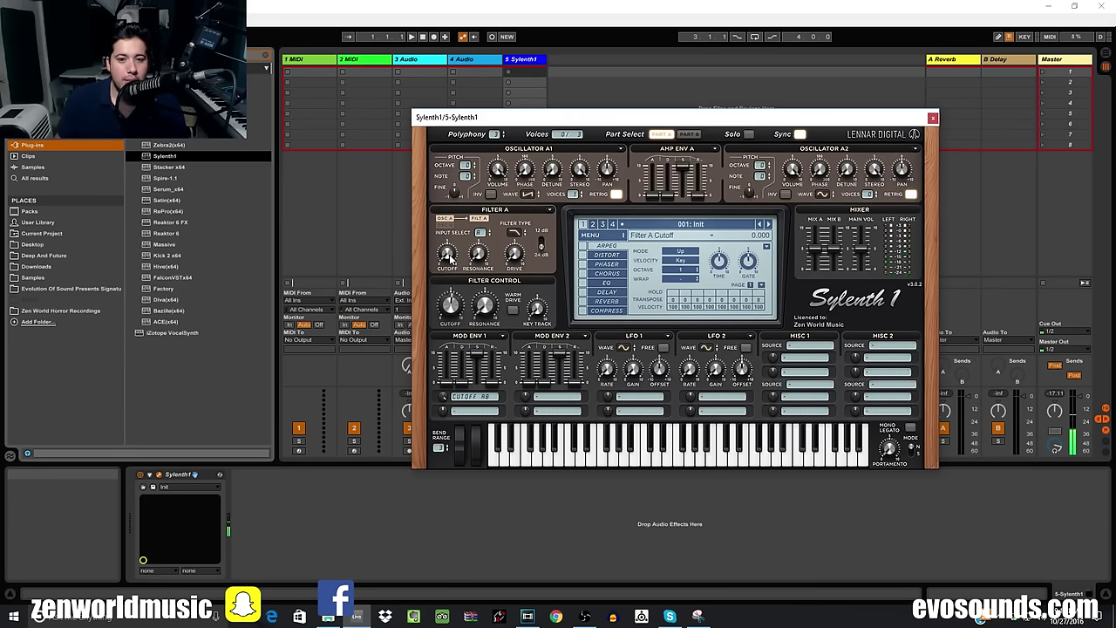
drag(446, 256, 452, 268)
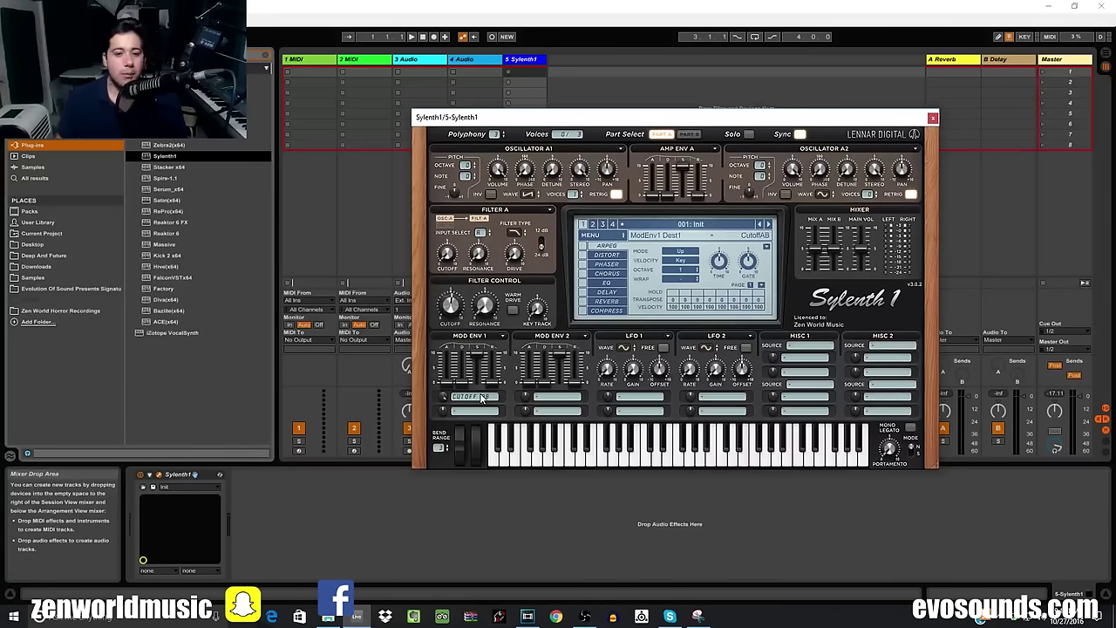
- Raise Mod Env 1 attack to about 7.3 and sustain to 10, then nudge Filter A cutoff lower
drag(446, 383, 466, 387)
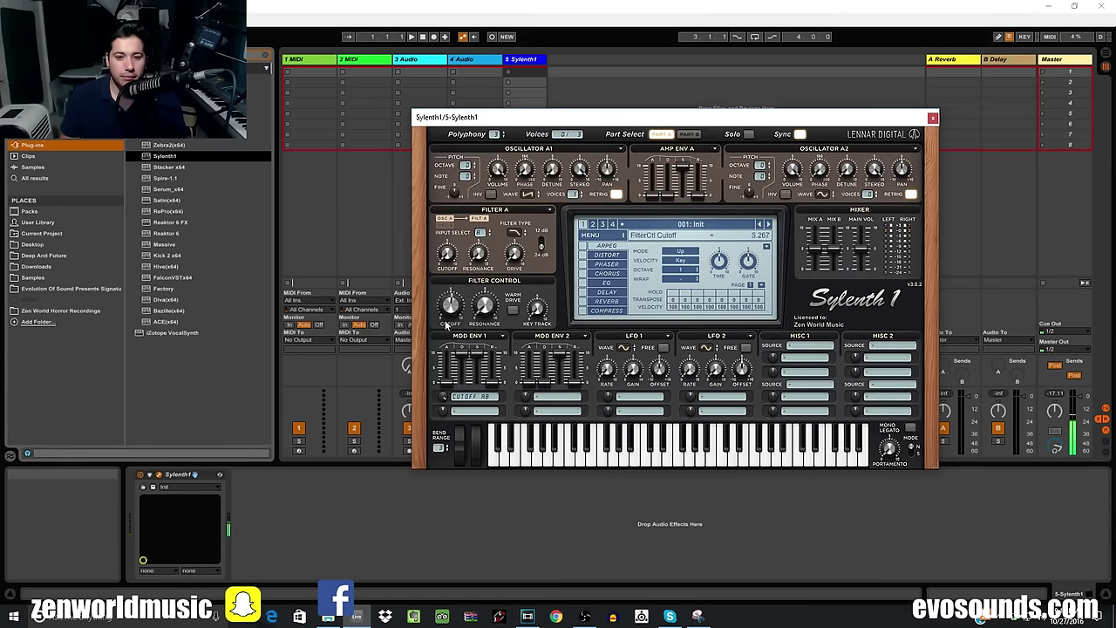
mouse_move(471, 356)
mouse_down()
mouse_move(464, 377)
mouse_move(464, 350)
mouse_up()
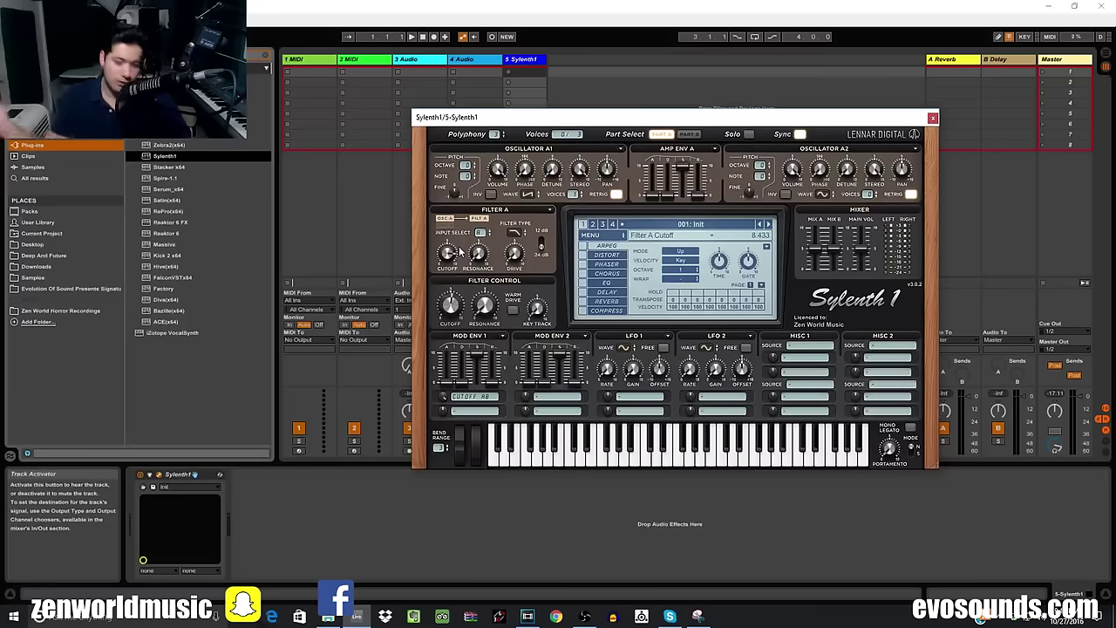
drag(448, 253, 448, 257)
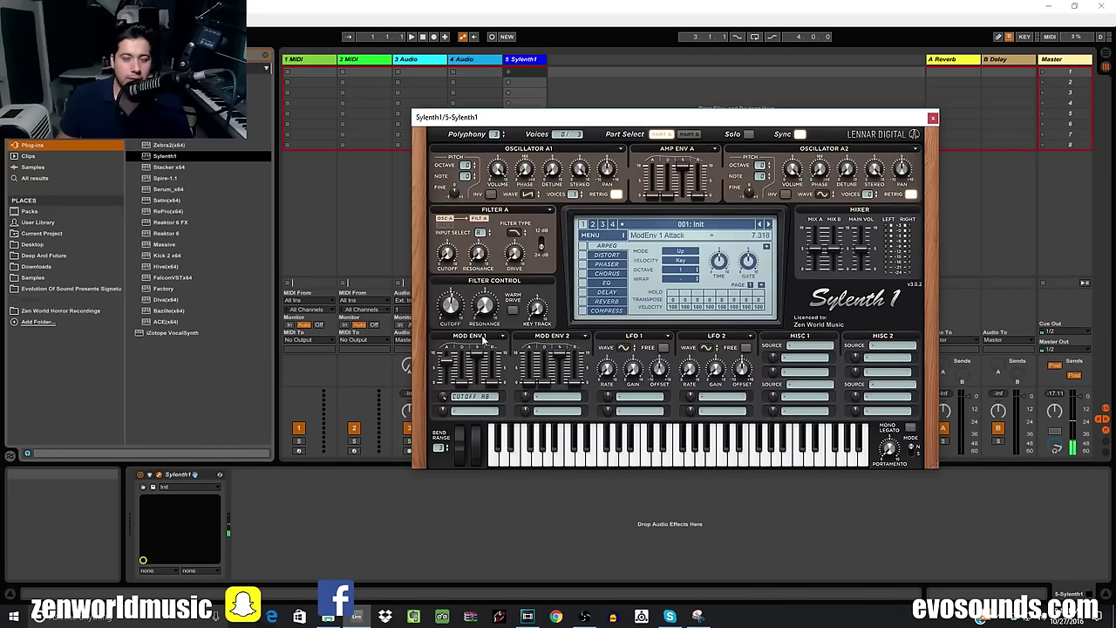
- Reset Mod Env 1 attack to zero, try different decay times, and audition notes on the keyboard
double_click(446, 362)
drag(465, 384, 490, 378)
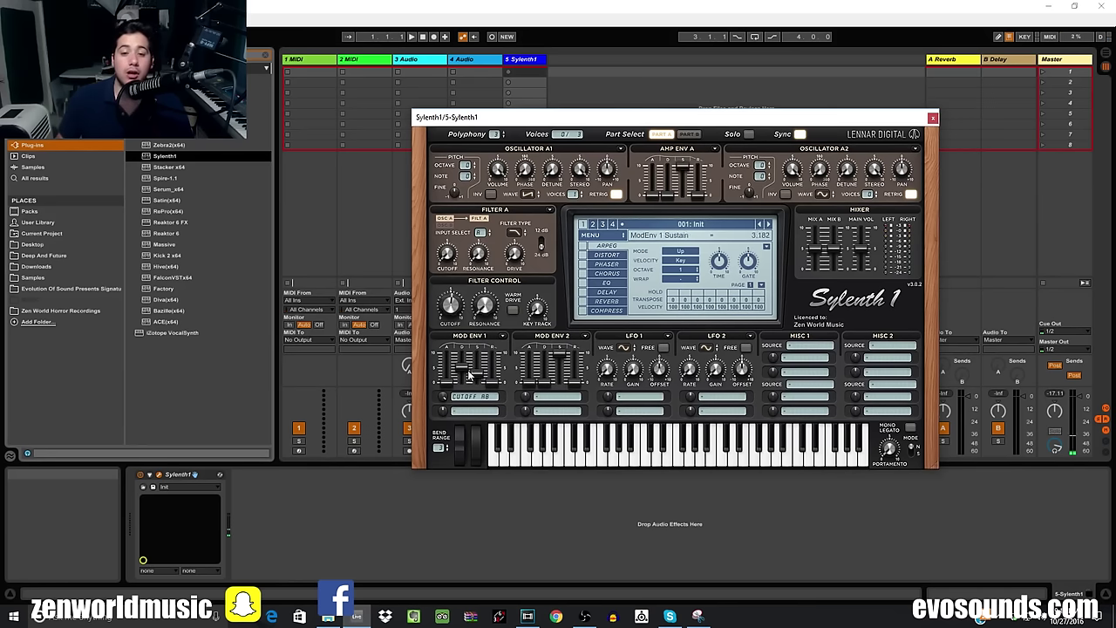
mouse_move(471, 370)
mouse_down()
mouse_move(511, 386)
mouse_move(475, 384)
mouse_up()
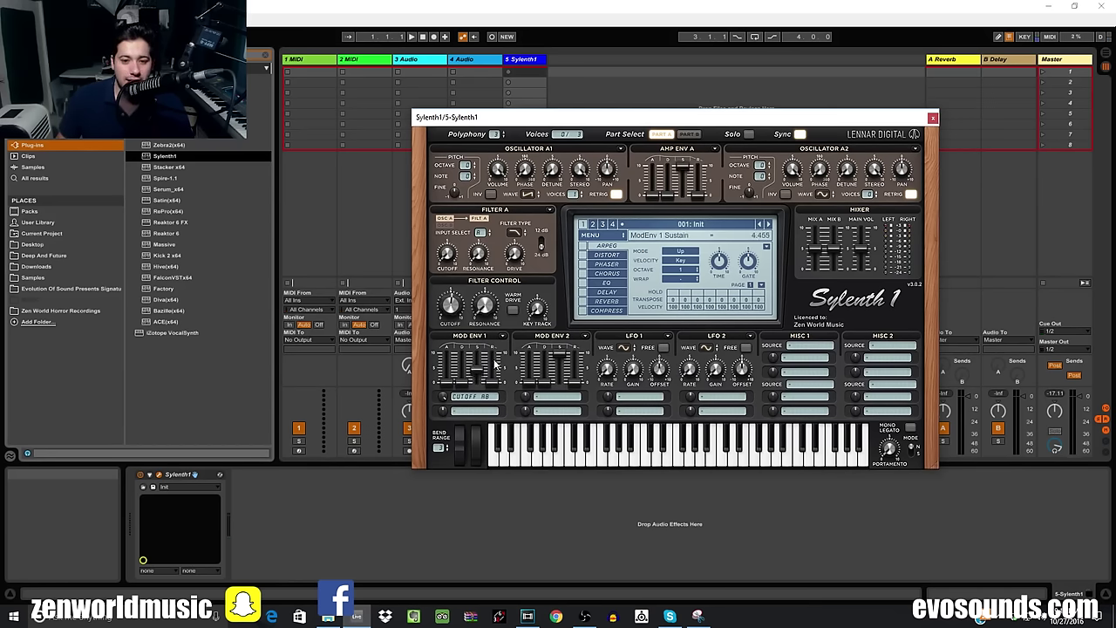
drag(462, 353, 504, 454)
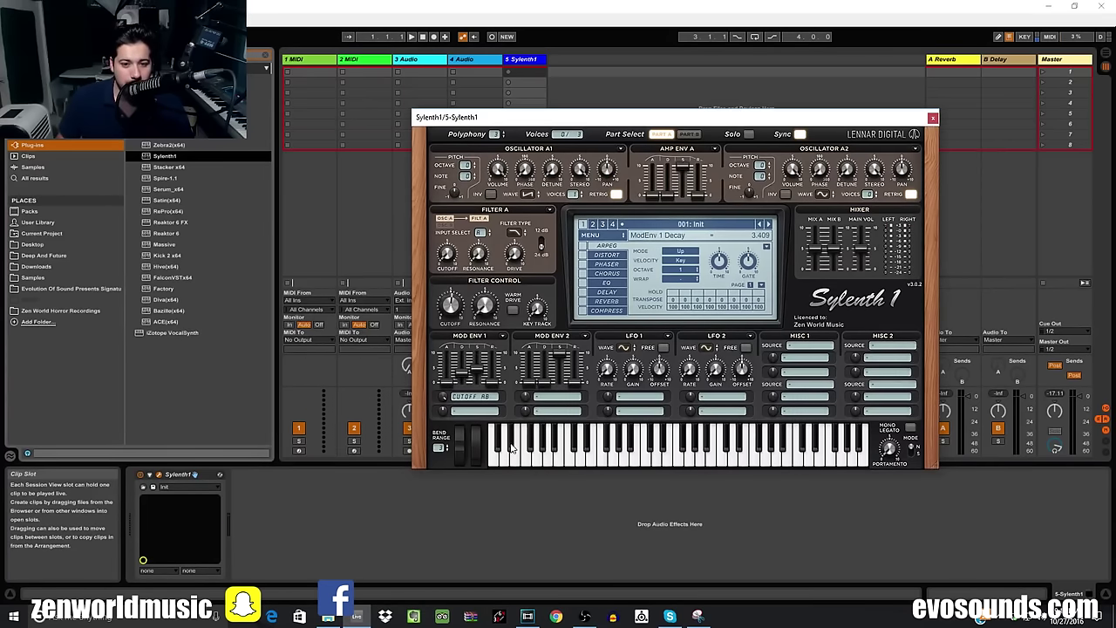
click(512, 448)
click(513, 453)
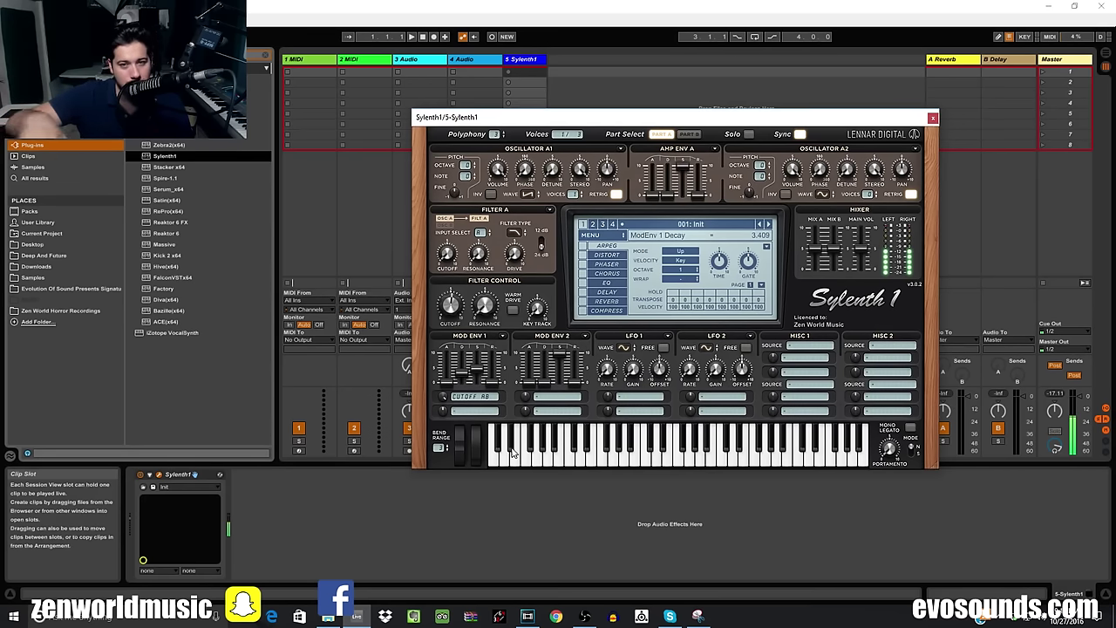
- Lengthen Mod Env 1 decay to about 5.3 and set sustain around 4.4, checking other envelope values
drag(457, 375, 474, 332)
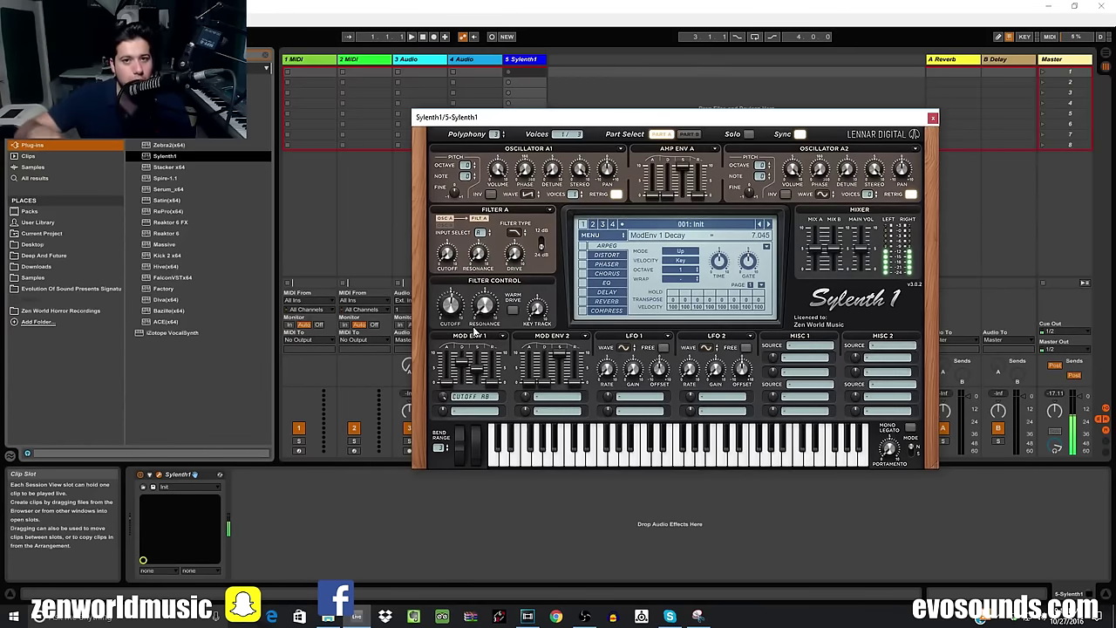
drag(478, 366, 485, 381)
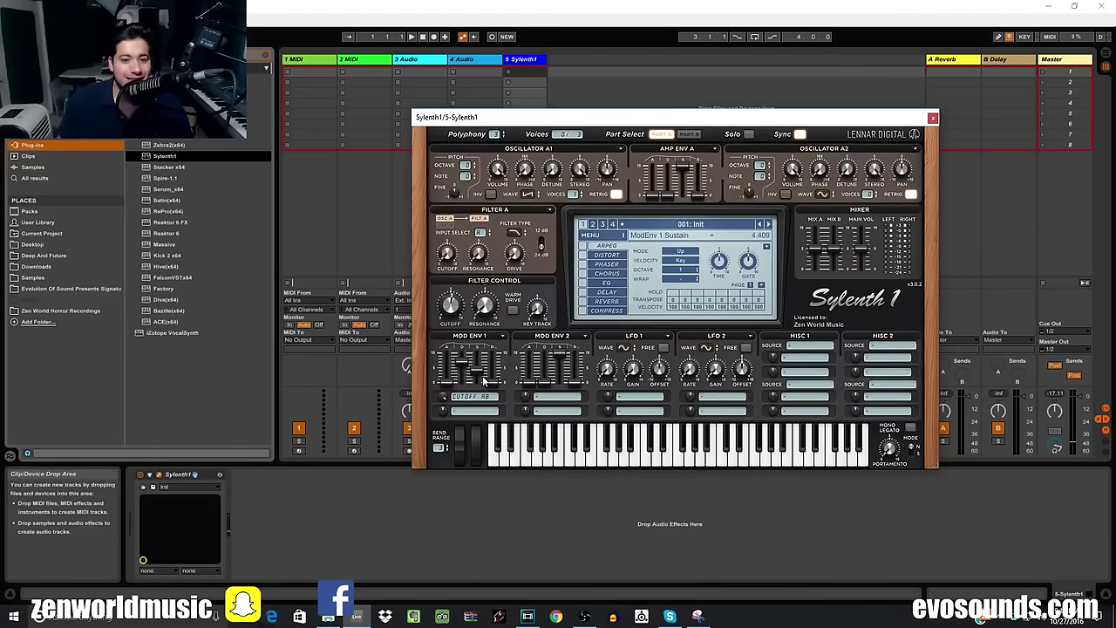
click(495, 381)
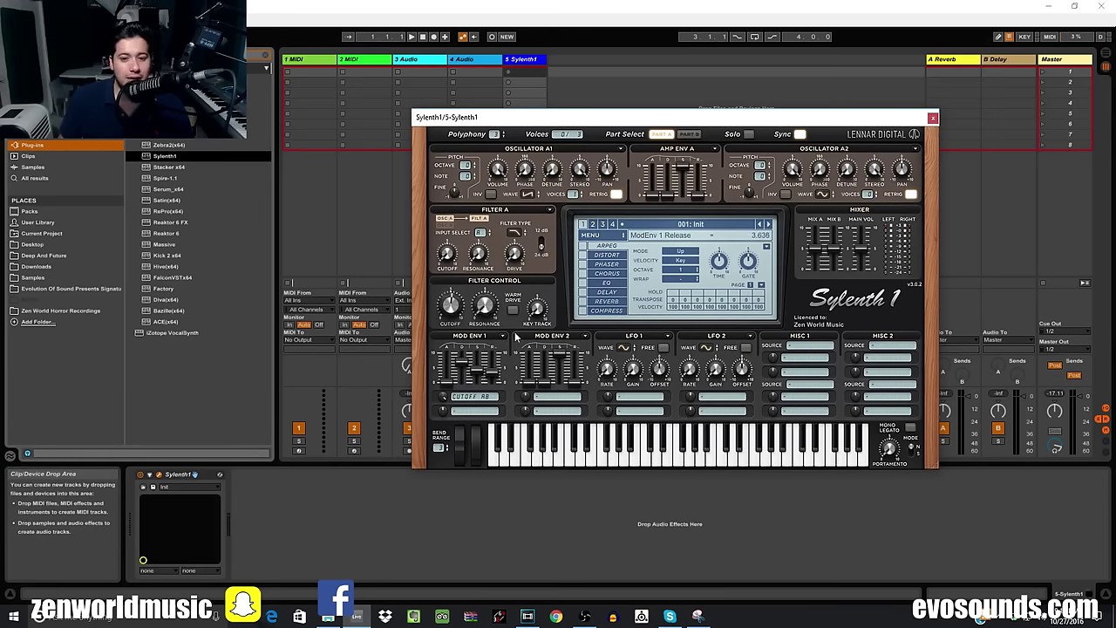
click(526, 358)
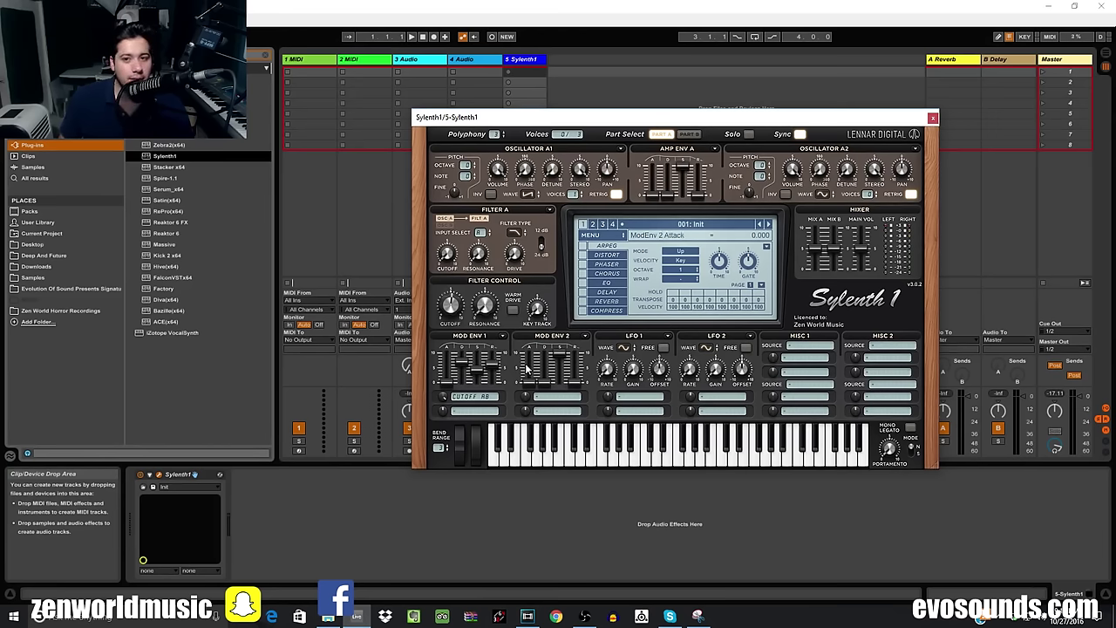
click(696, 200)
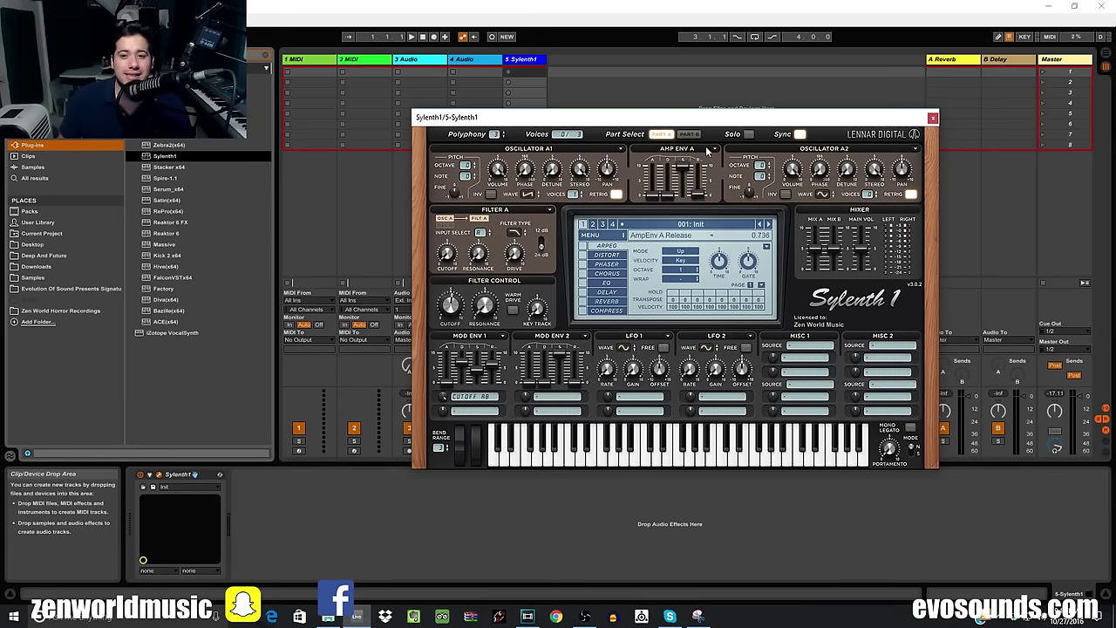
- Lengthen Amp Env A release to about 6 and shift the keyboard octave down to C0–D1 with Z
drag(699, 200, 698, 185)
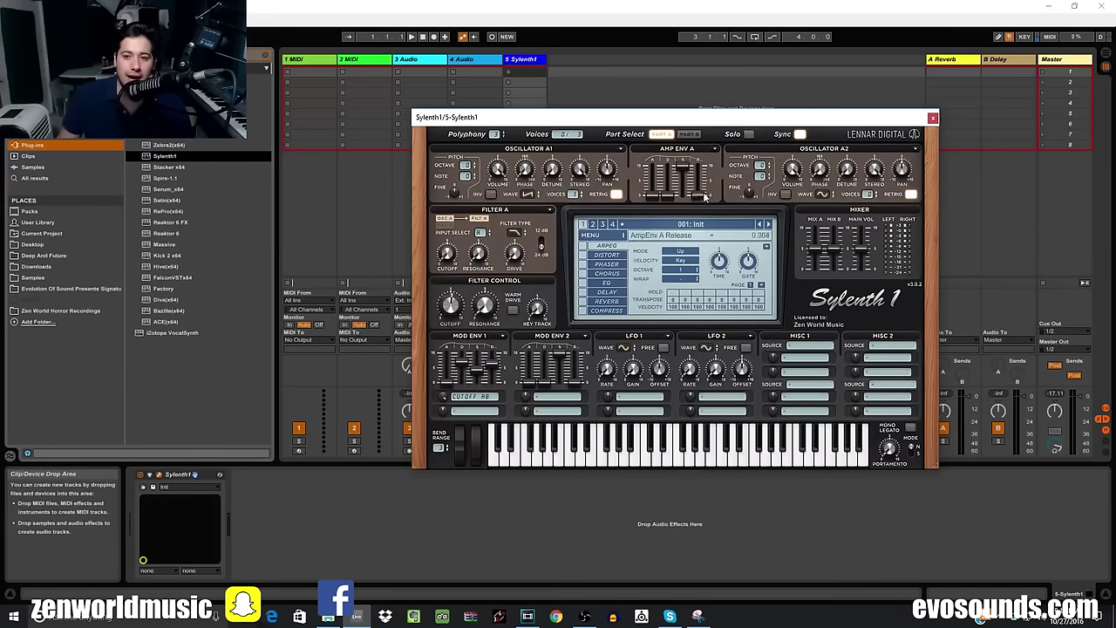
drag(705, 197, 699, 187)
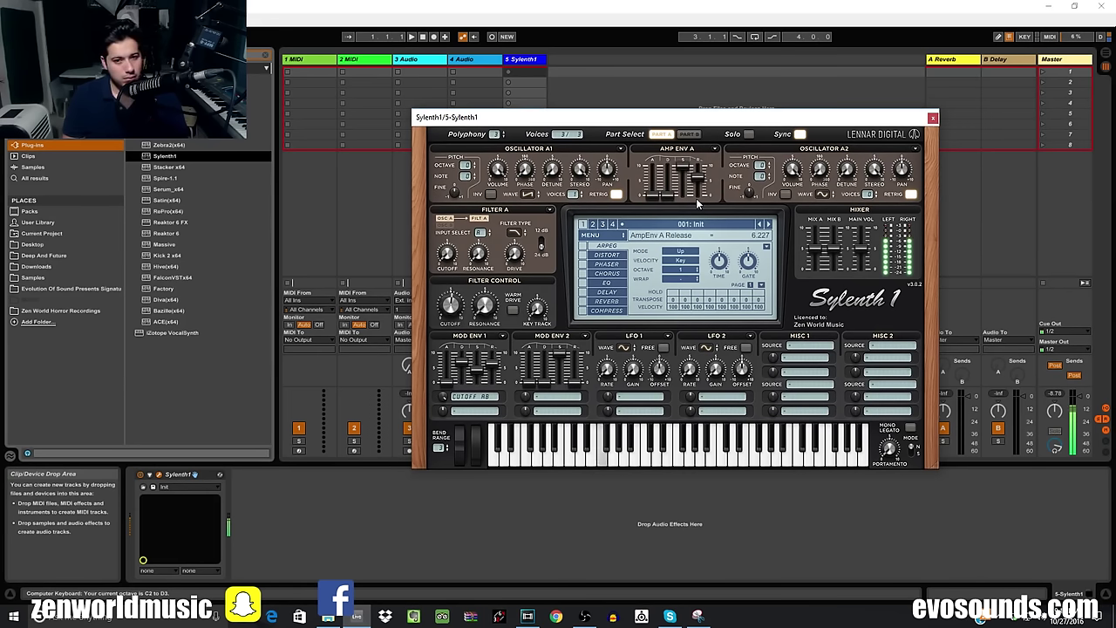
key(z)
key(z)
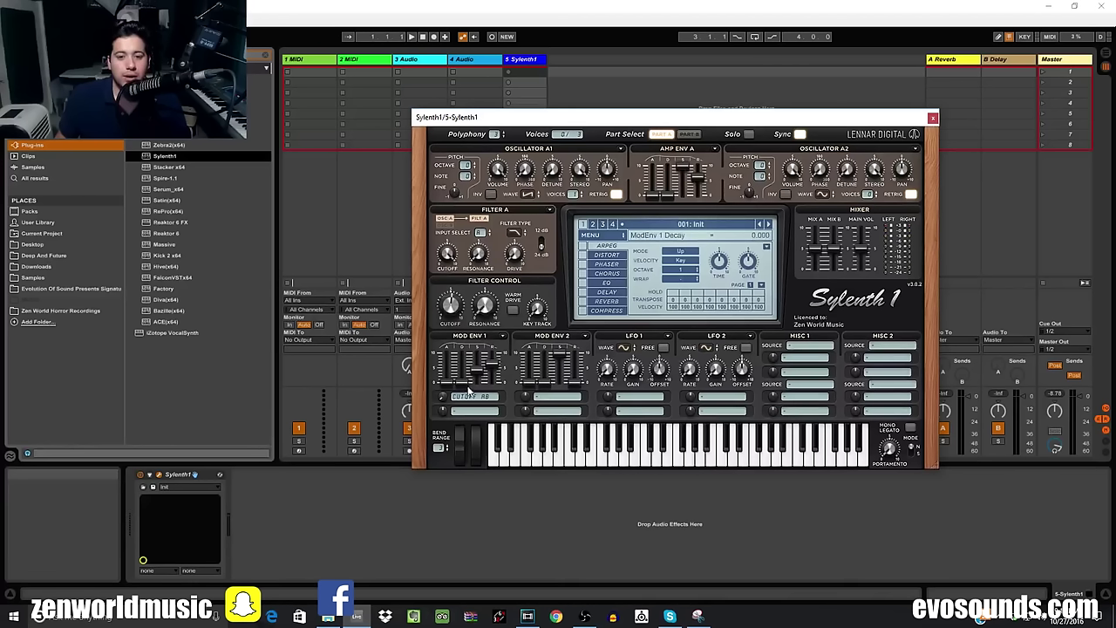
- Pull Mod Env 1 sustain to 0 and give it a long decay
drag(486, 366, 504, 506)
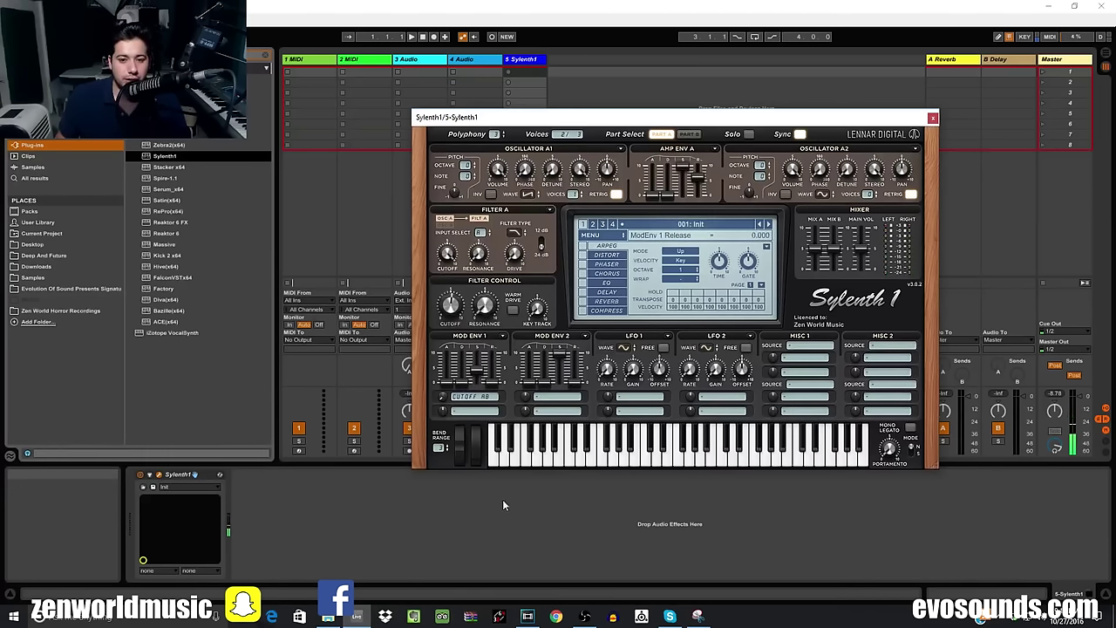
drag(472, 367, 485, 489)
drag(464, 388, 465, 381)
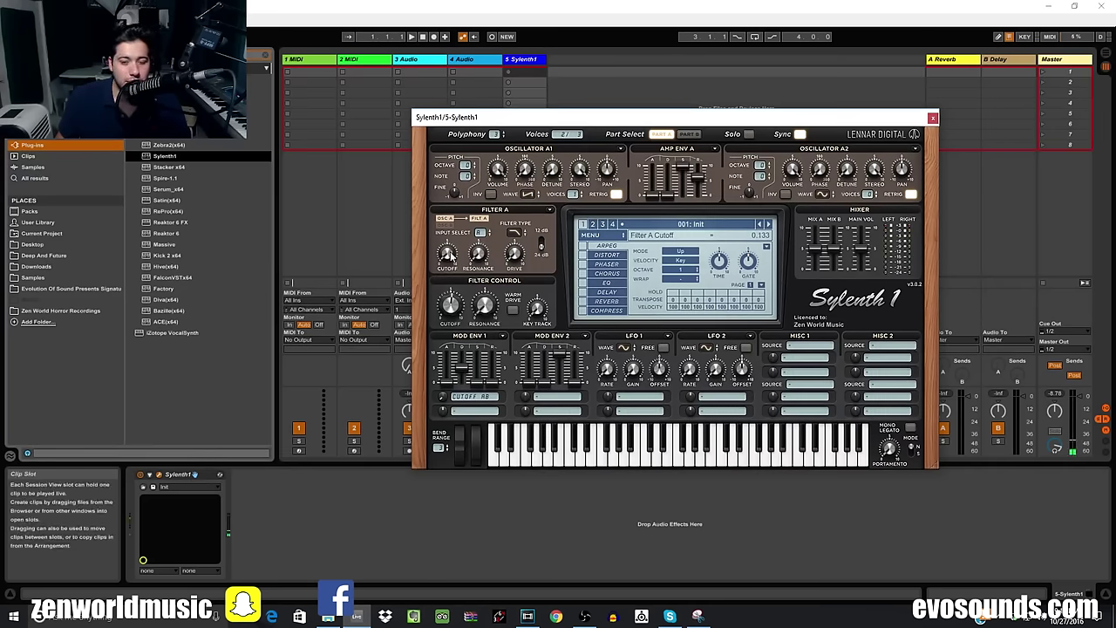
- Set Filter A cutoff to 2.5 with warm drive left off, and slow Mod Env 1's attack
drag(452, 259, 493, 253)
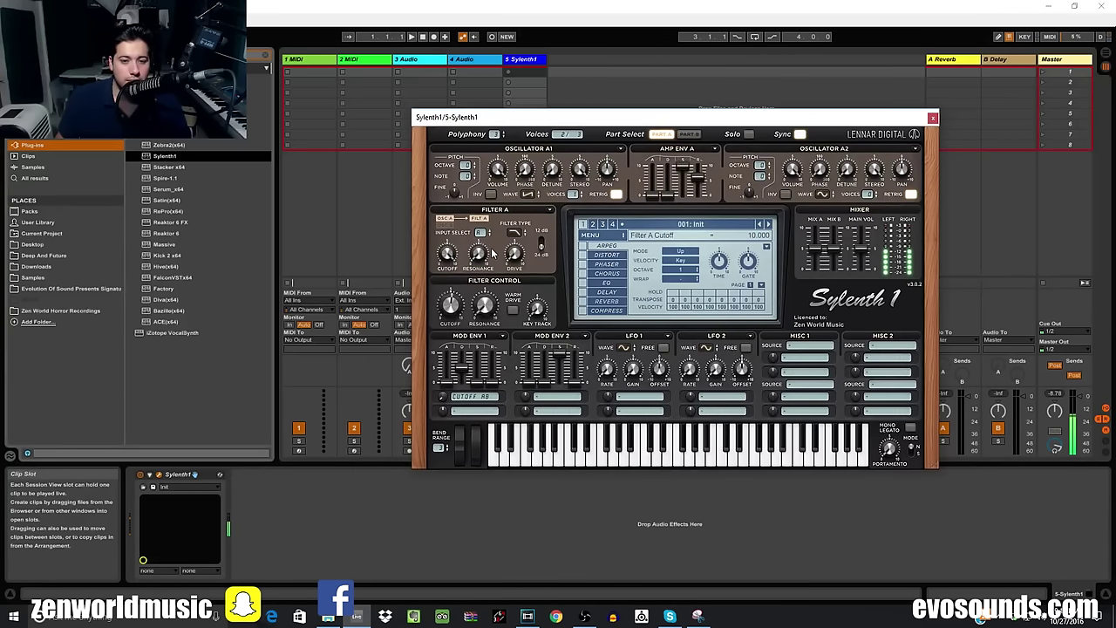
click(515, 311)
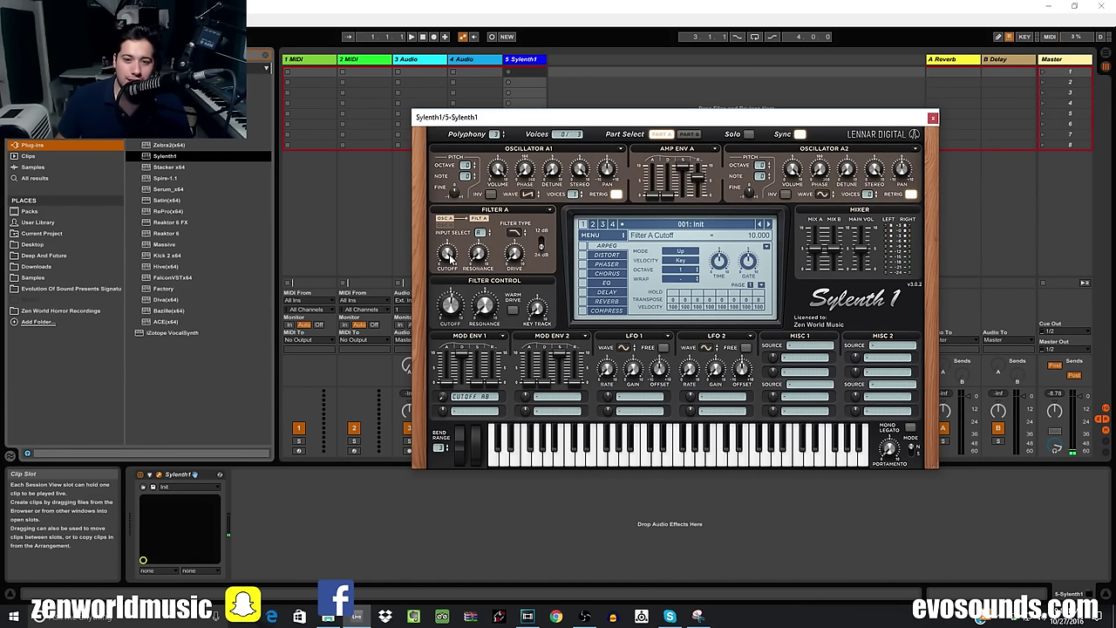
drag(449, 257, 421, 364)
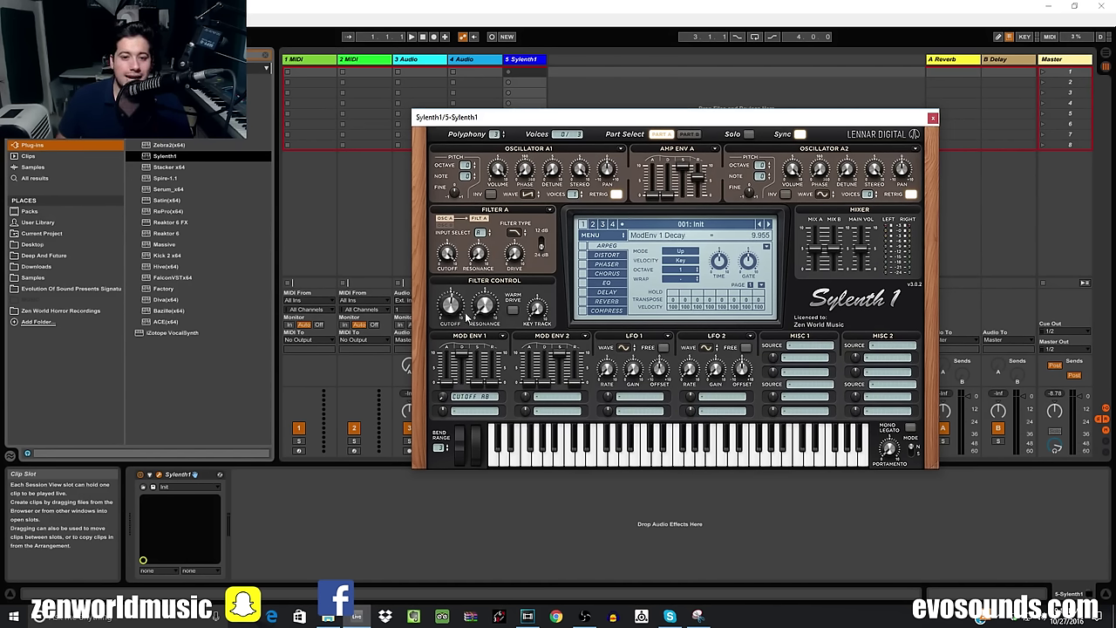
drag(451, 384, 475, 316)
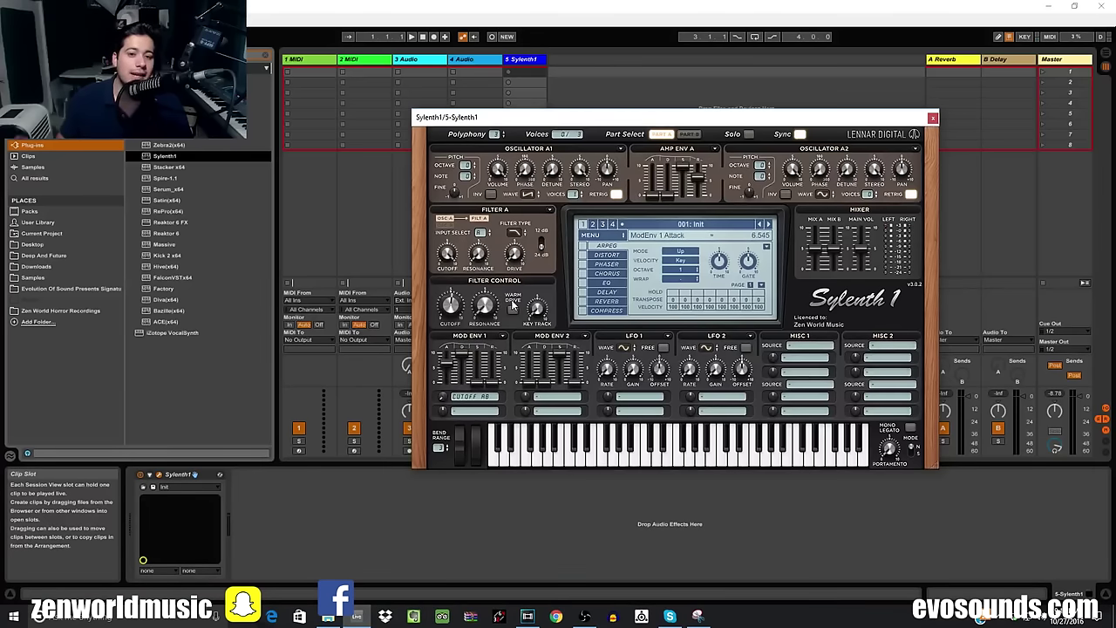